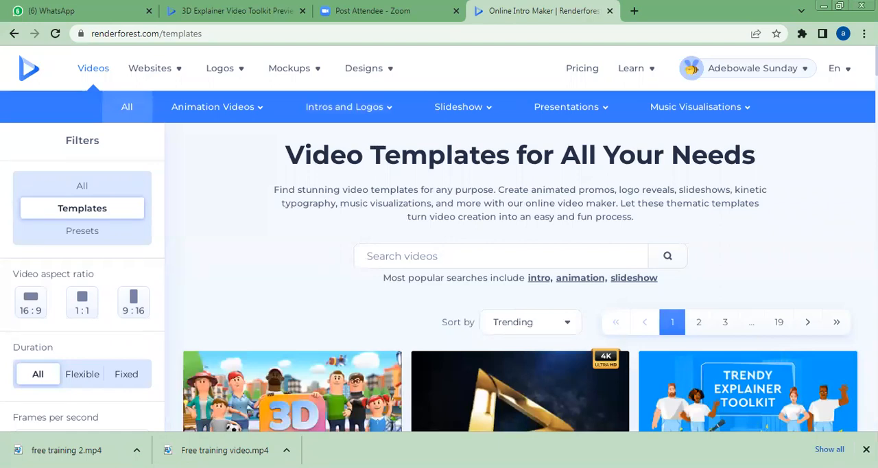
- Open the 3D Explainer Video Toolkit template and start creating a new video from it
scroll(439, 240, down, 5)
scroll(438, 240, down, 6)
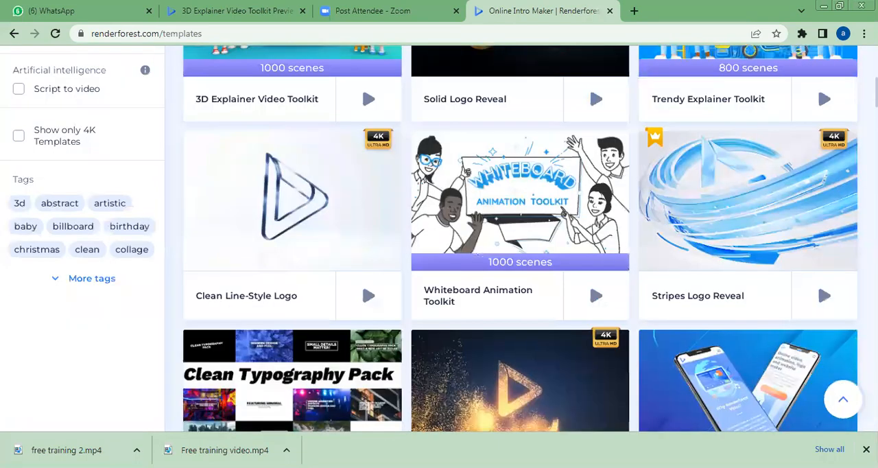
scroll(439, 240, up, 10)
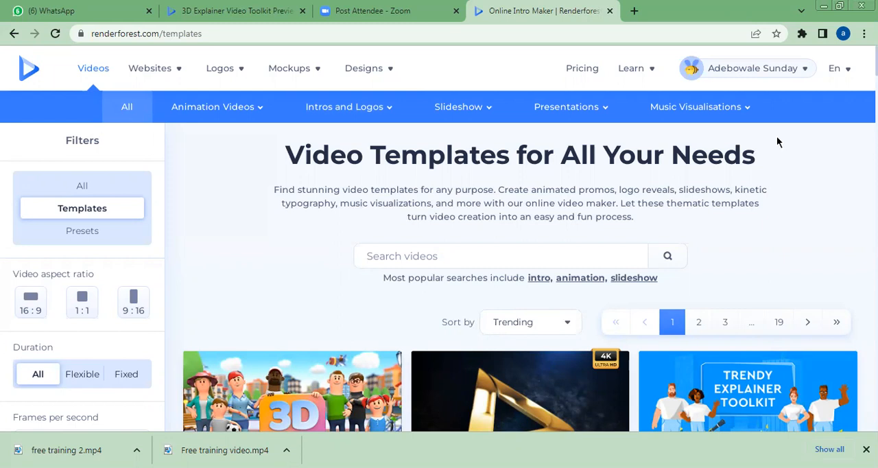
click(326, 391)
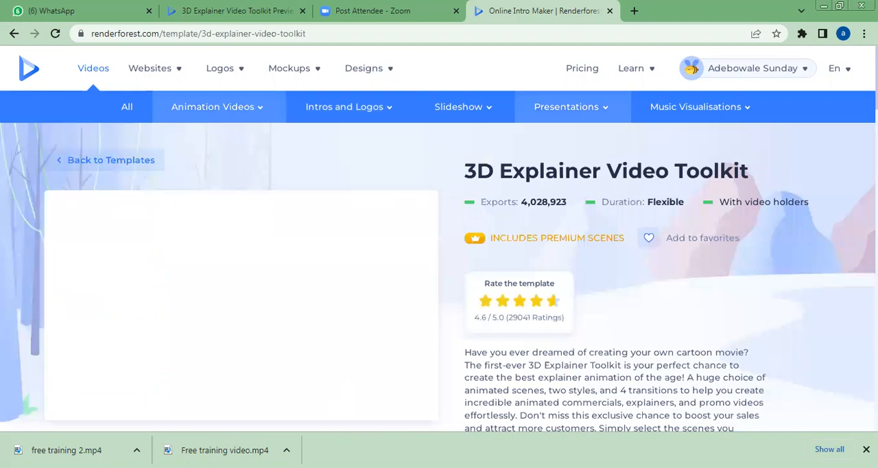
scroll(570, 319, down, 2)
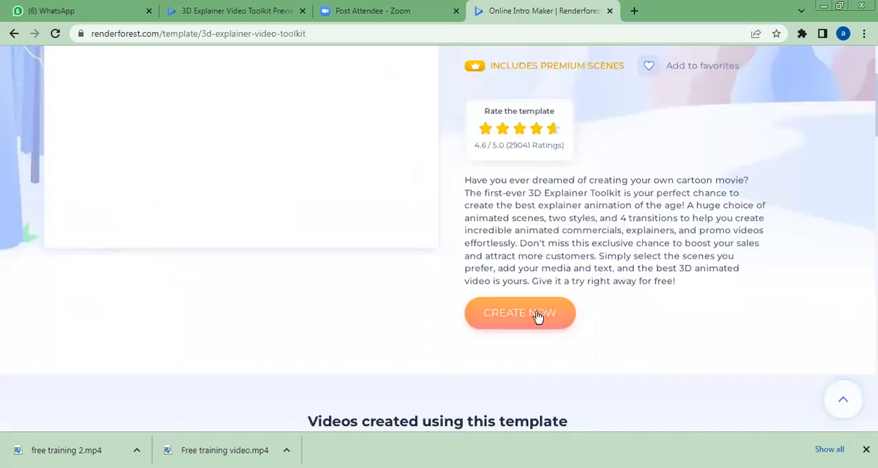
click(537, 314)
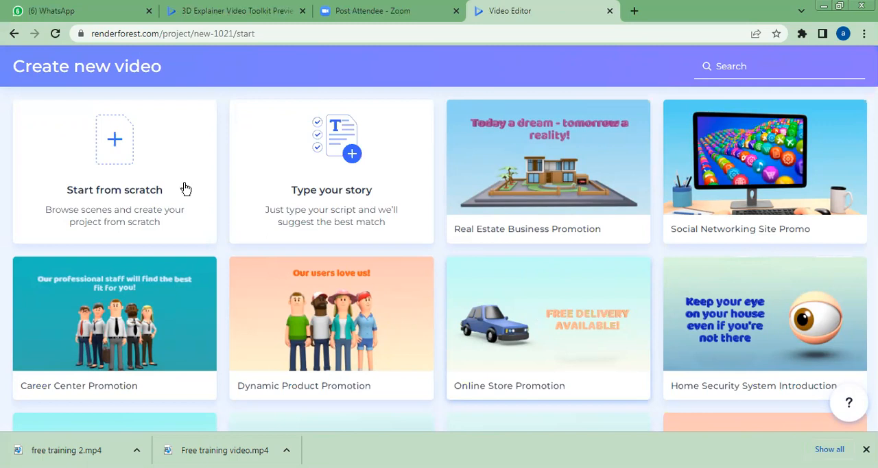
- Open the scene library for a video built from scratch and look through the Male Characters scenes
click(130, 178)
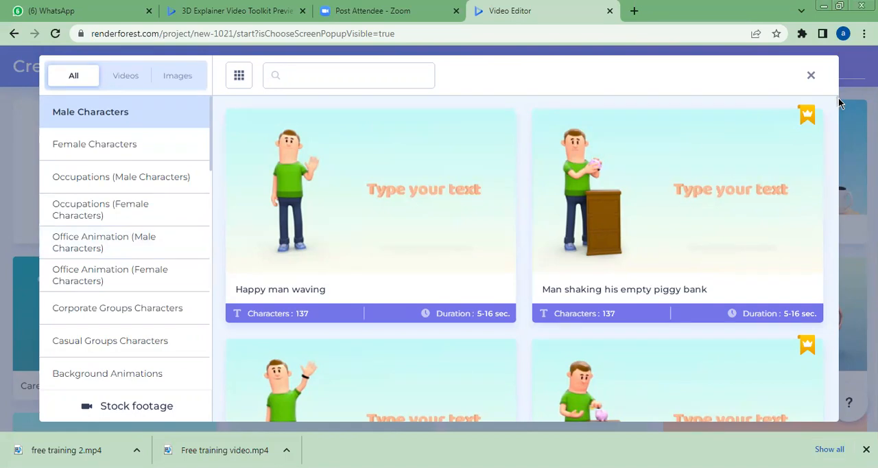
scroll(838, 113, down, 4)
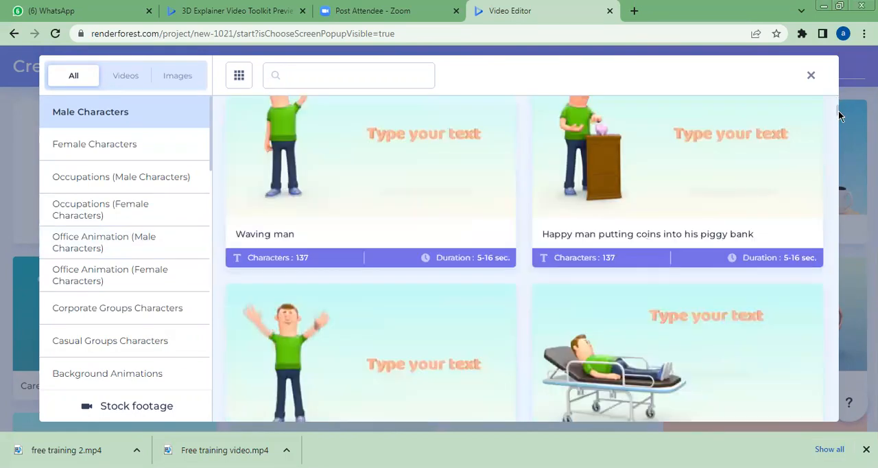
scroll(838, 115, down, 5)
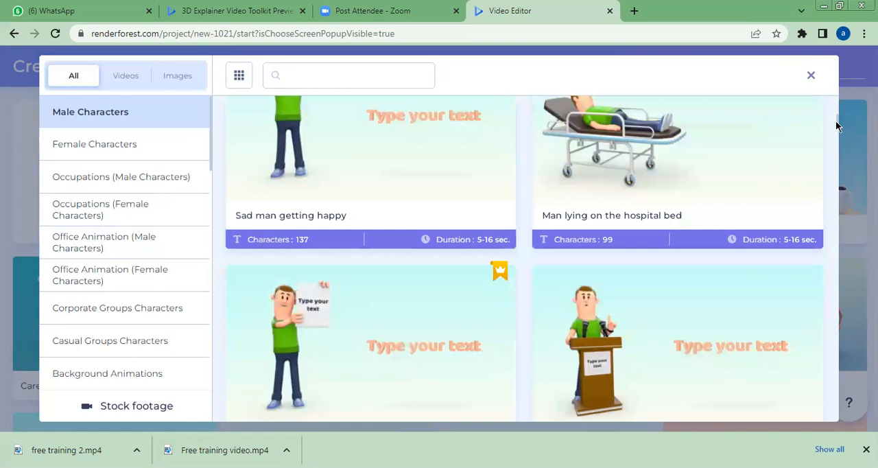
scroll(835, 127, down, 3)
scroll(835, 131, down, 3)
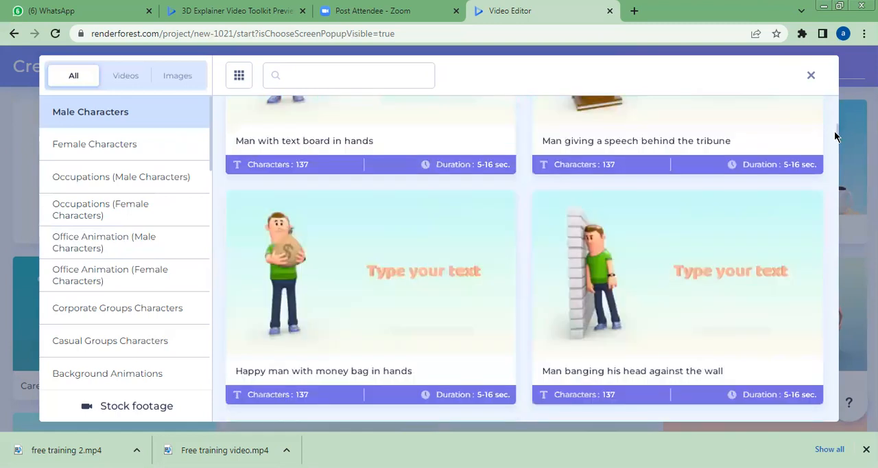
scroll(834, 142, down, 2)
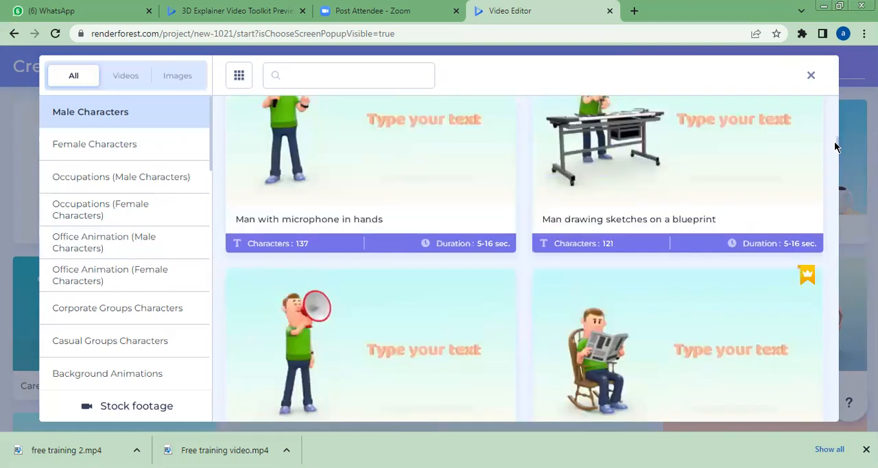
scroll(833, 147, down, 4)
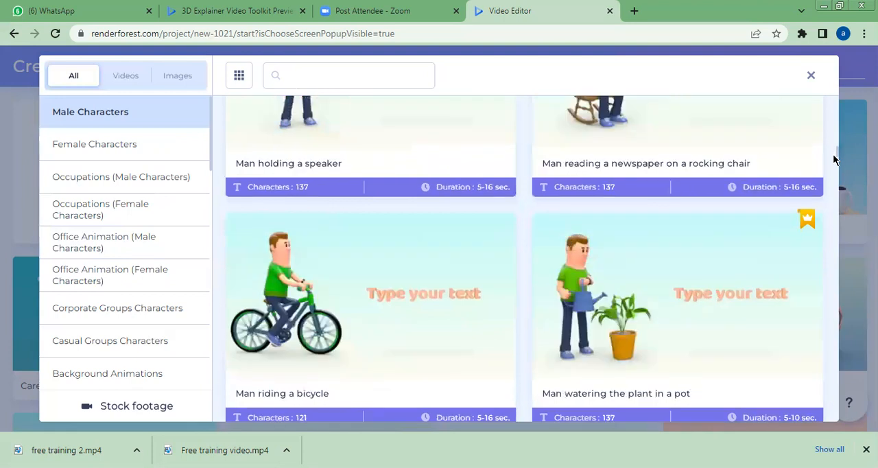
drag(833, 154, 833, 163)
scroll(831, 165, down, 3)
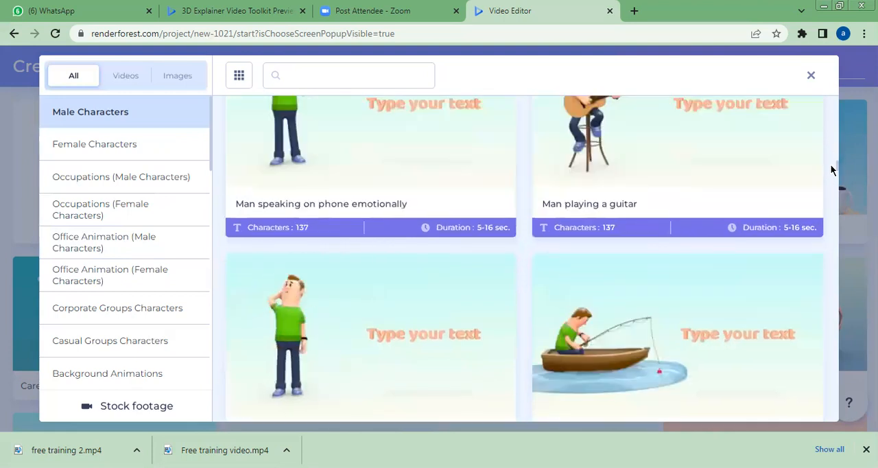
scroll(313, 131, down, 1)
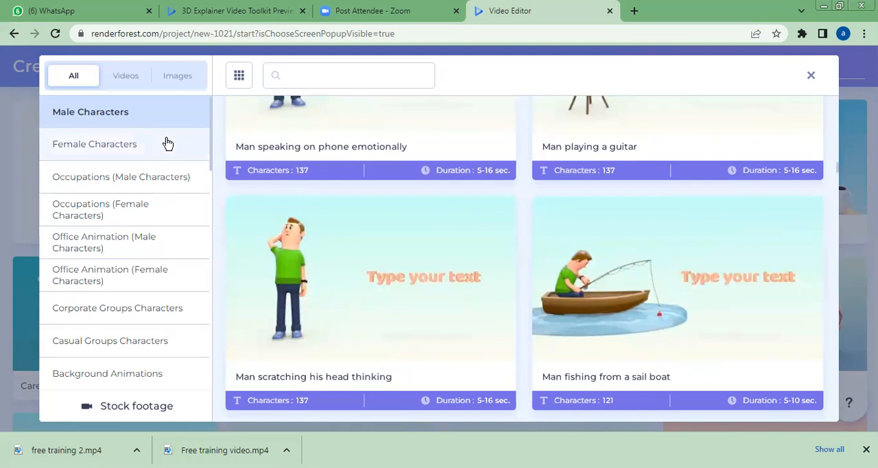
- Look through the Female Characters, female Occupations and female Office Animation scenes, and close the scene library
click(167, 142)
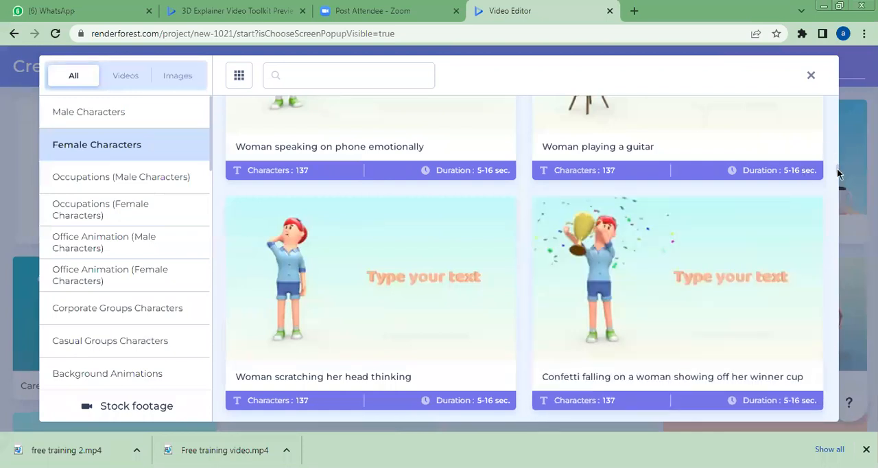
drag(838, 173, 839, 195)
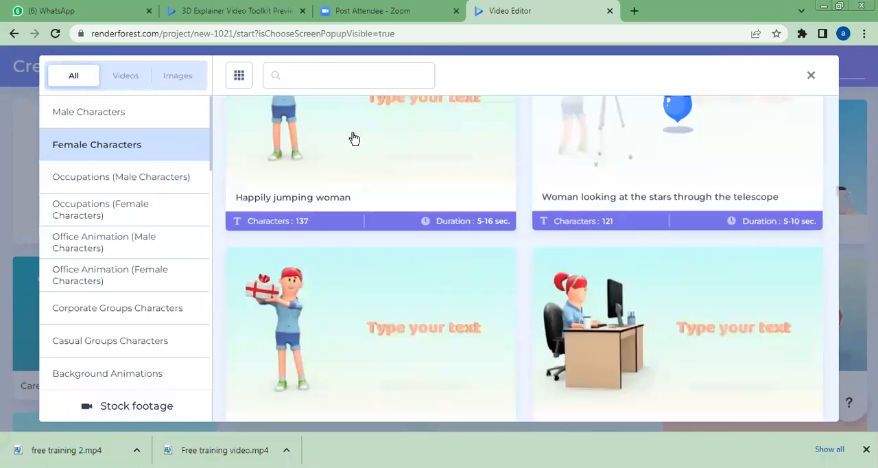
click(176, 212)
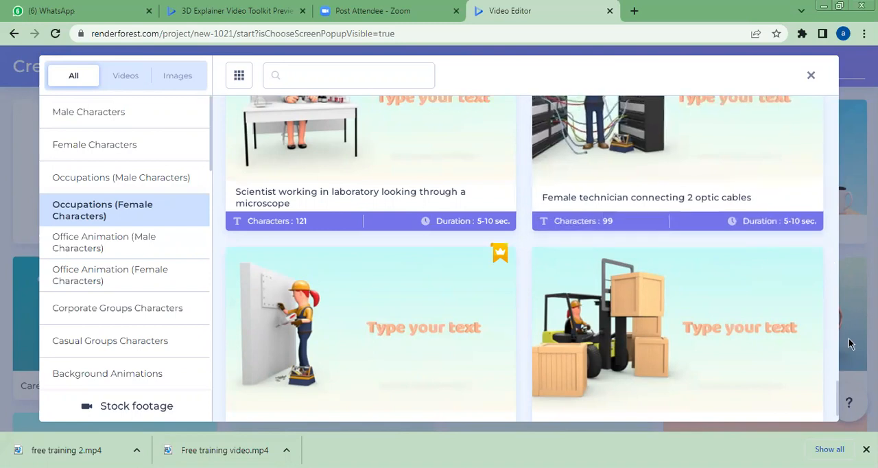
drag(838, 397, 786, 319)
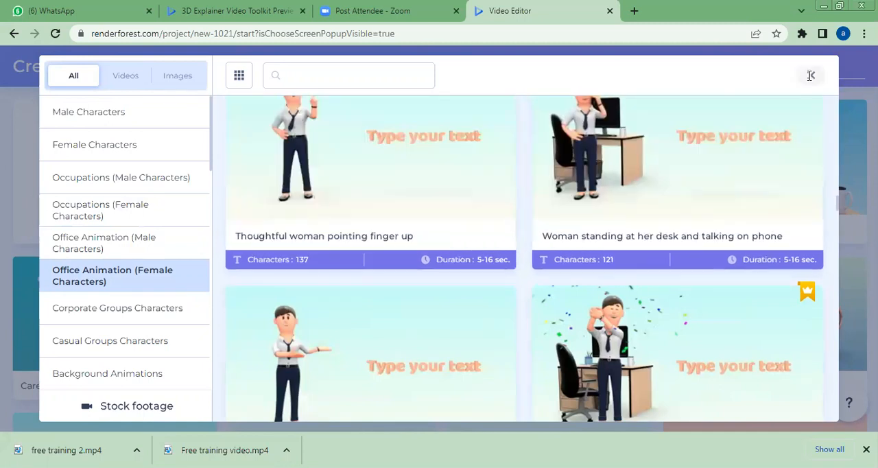
click(810, 76)
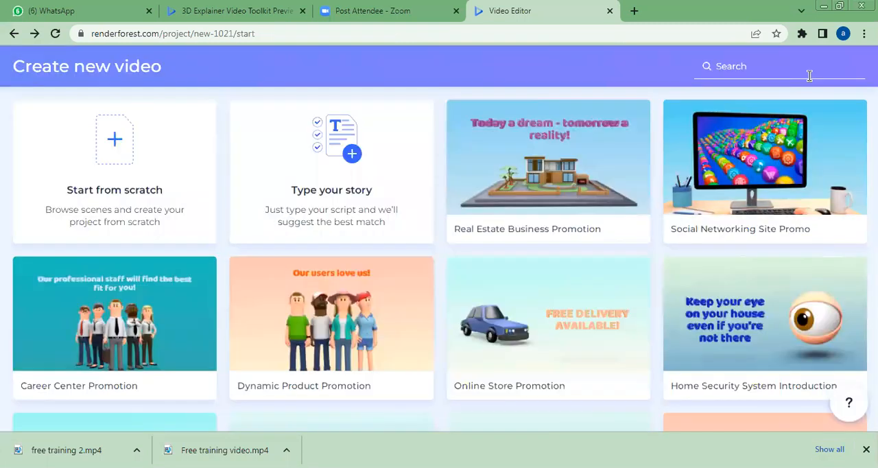
- Choose to create the video from a typed story and paste the copied digital training welcome text as the video script
click(334, 170)
click(339, 191)
right_click(340, 192)
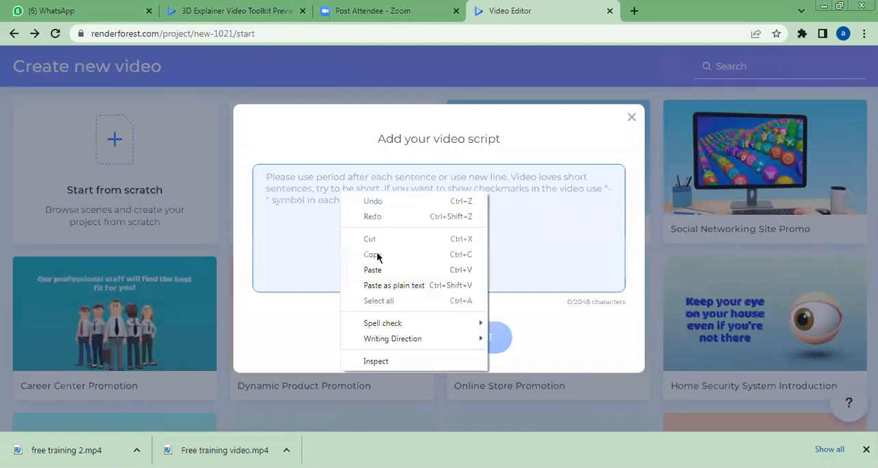
click(374, 270)
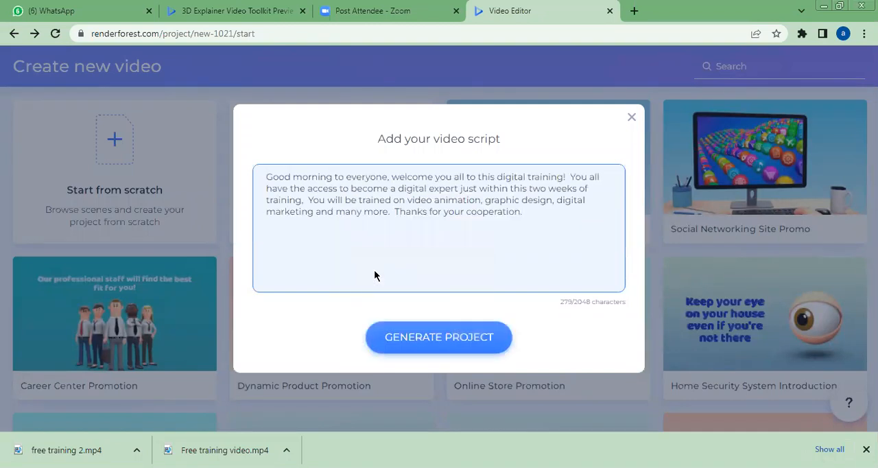
- Break the script into separate lines after "digital training!", "two weeks of training," and "and many more."
click(569, 176)
key(Return)
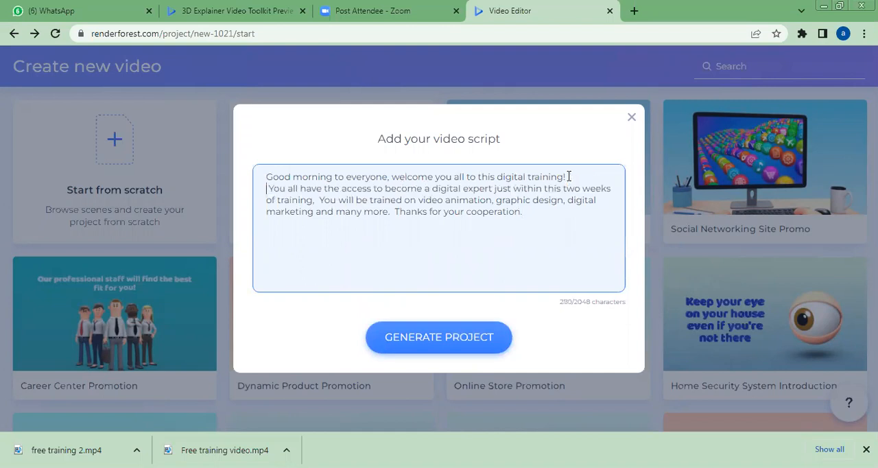
click(318, 200)
key(Return)
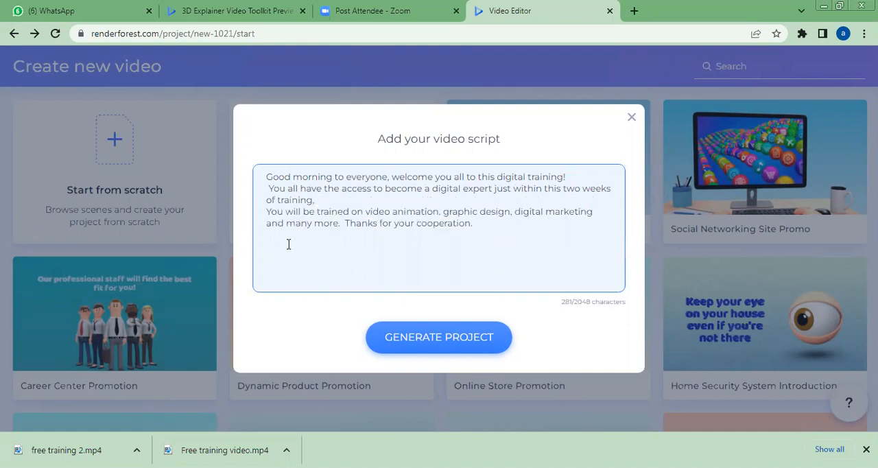
click(344, 224)
key(Return)
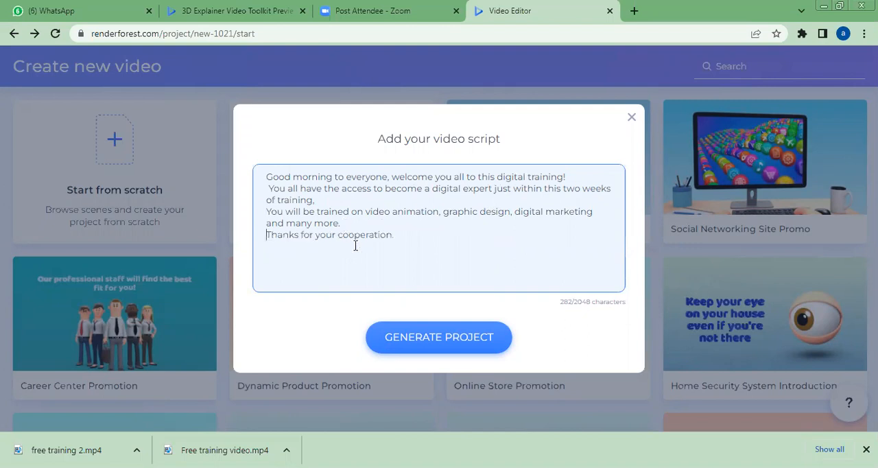
- Generate the video project from the script and confirm the proposed scene split
click(429, 346)
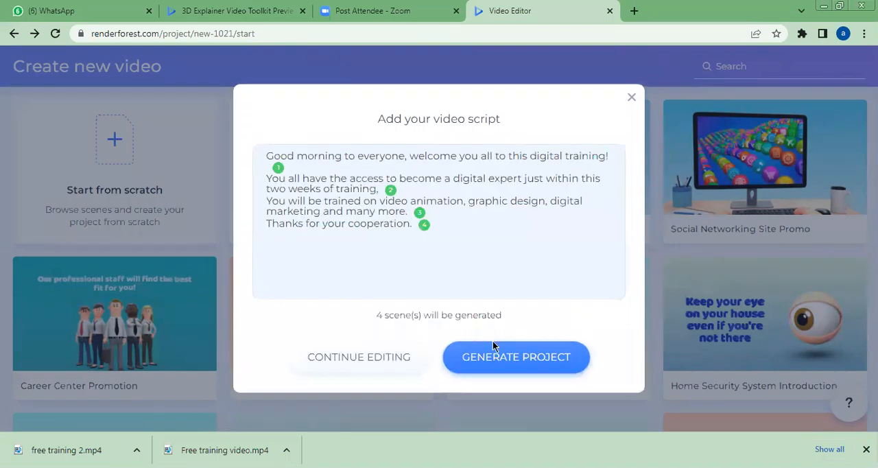
click(499, 358)
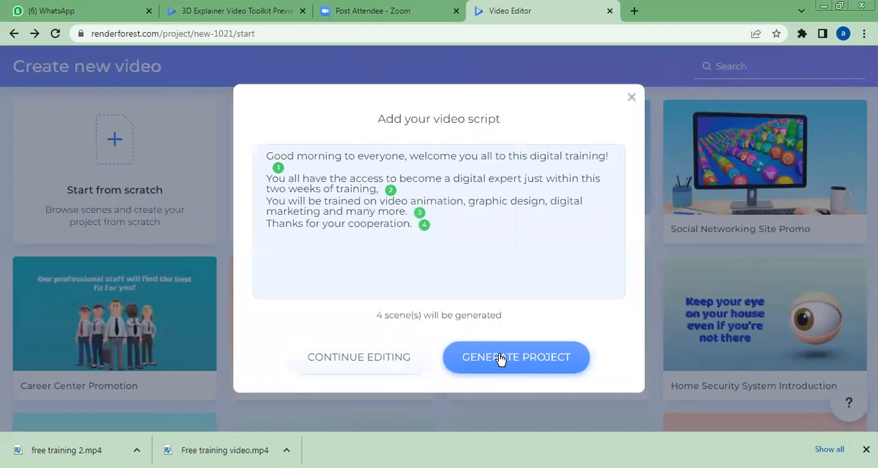
click(503, 358)
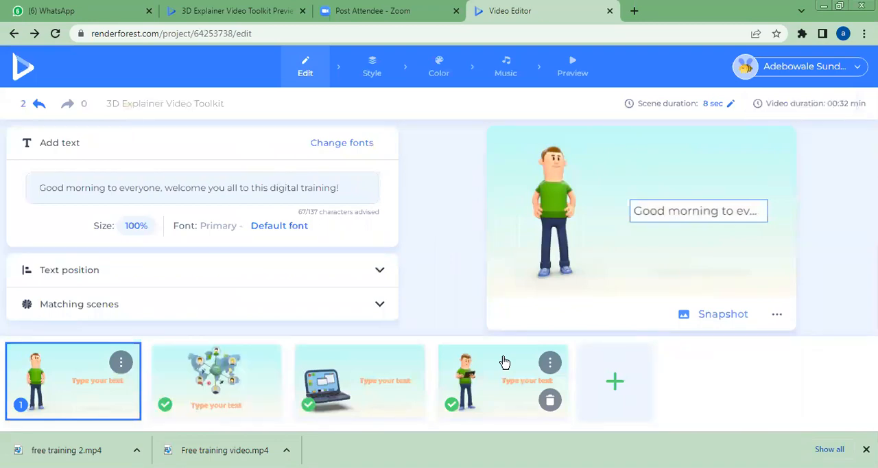
- Check the text and illustration of the second, third and fourth scenes
click(226, 386)
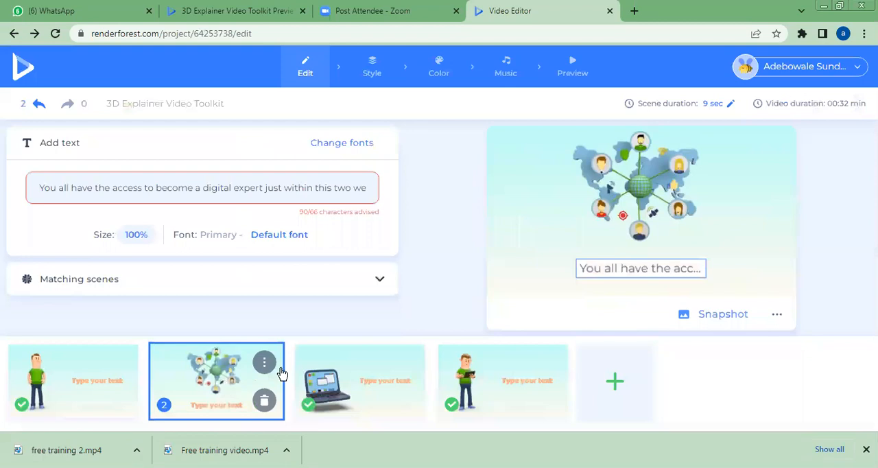
click(347, 394)
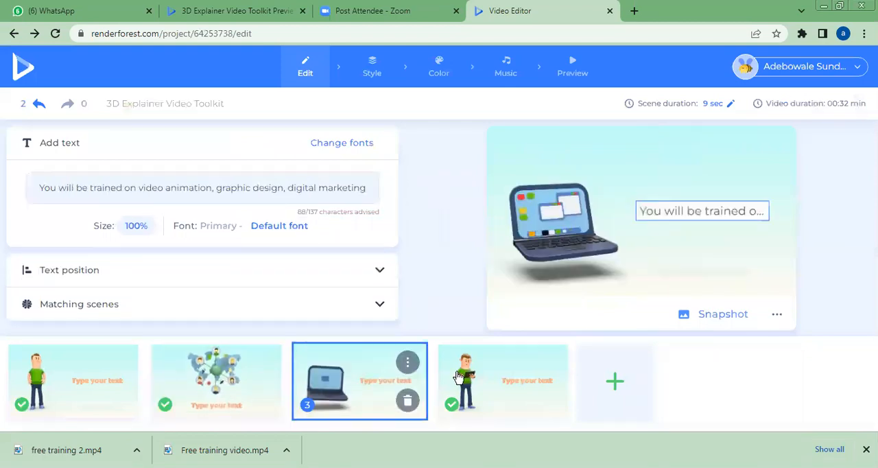
click(491, 379)
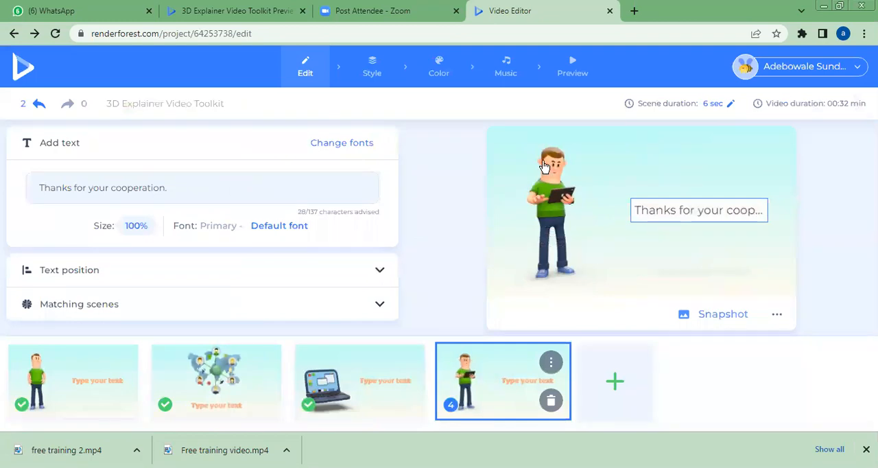
- Go to the project's music stage, preview the Upbeat Corporate Identity track and look through the recommended music
click(506, 77)
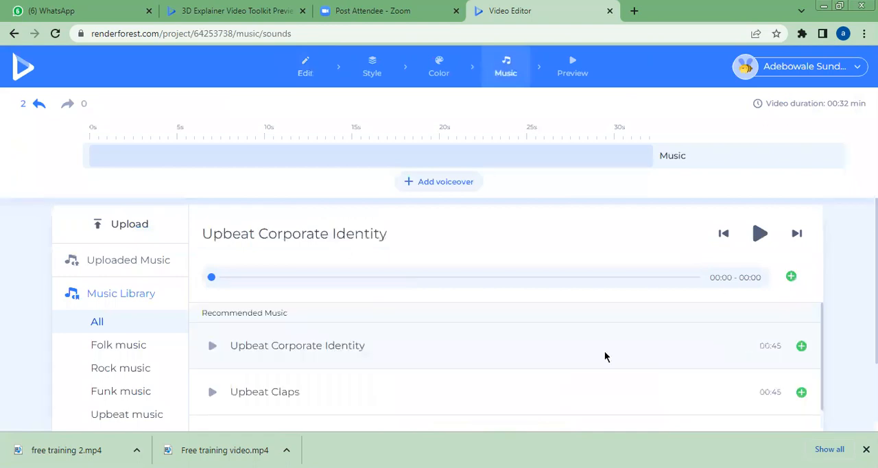
click(213, 347)
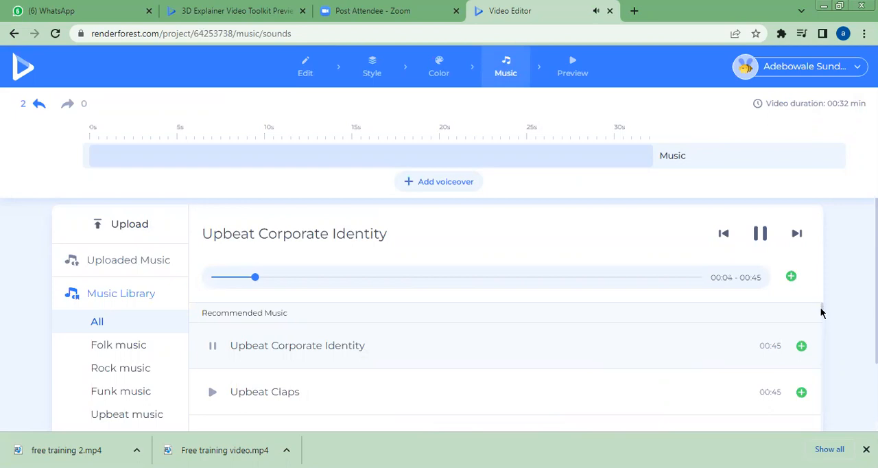
scroll(821, 313, down, 3)
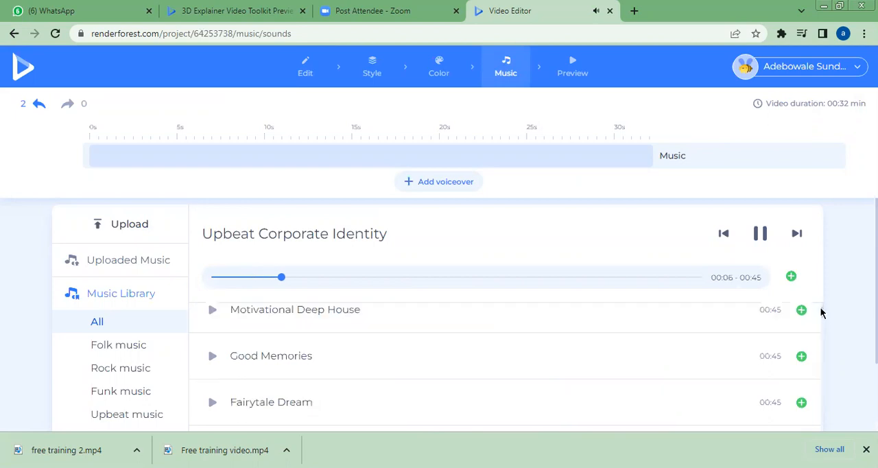
scroll(821, 312, down, 1)
scroll(821, 311, up, 1)
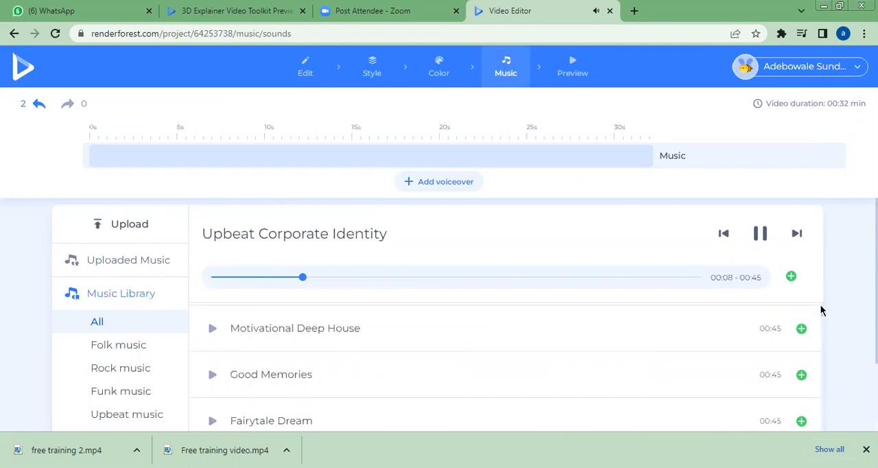
scroll(821, 310, up, 3)
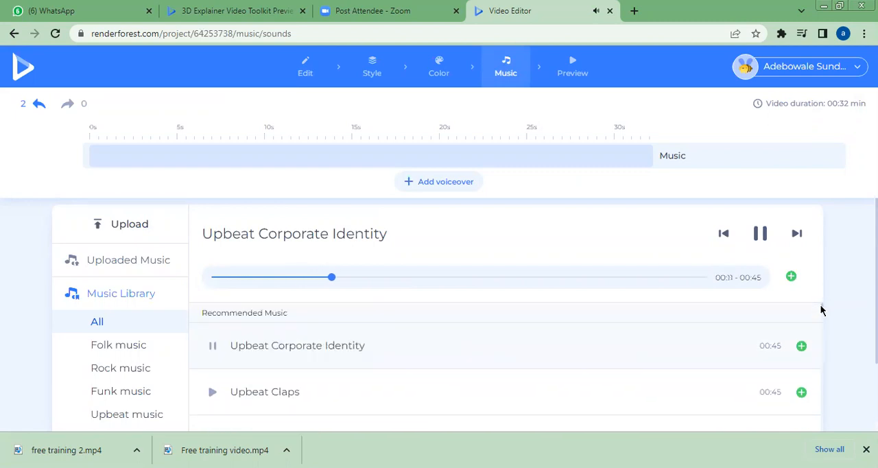
scroll(820, 309, down, 1)
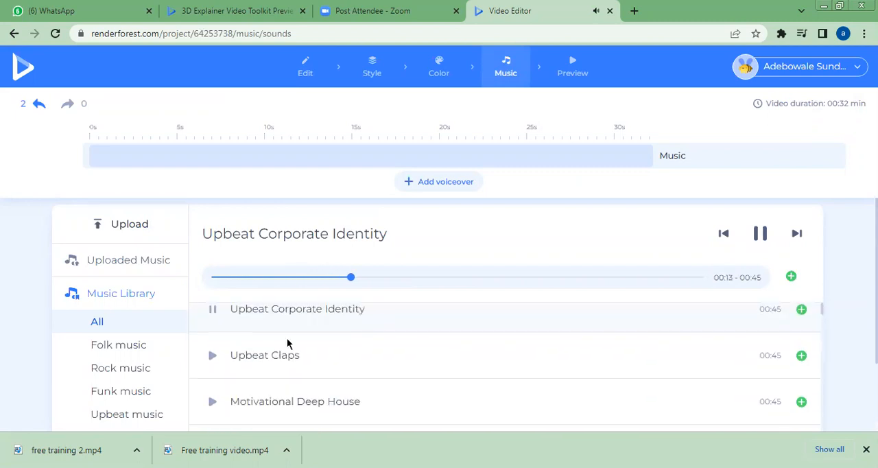
- Stop the current track and preview the Upbeat Claps, Motivational Deep House and Fairytale Dream tracks from the recommended music
click(213, 312)
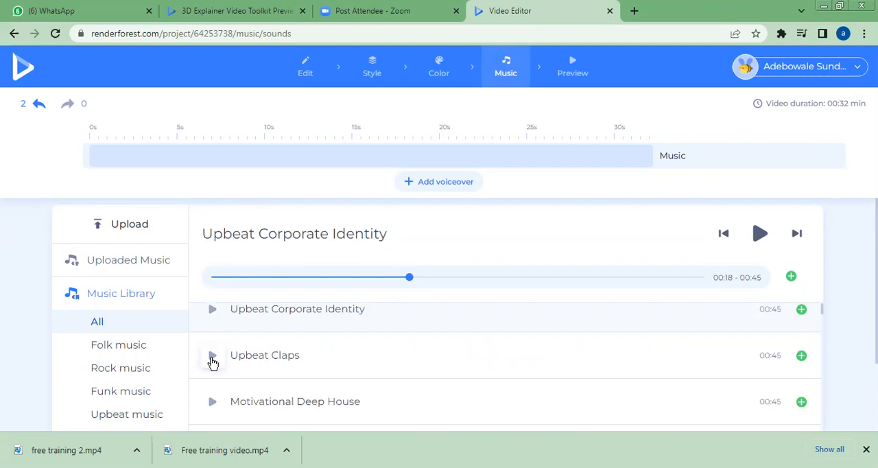
click(212, 356)
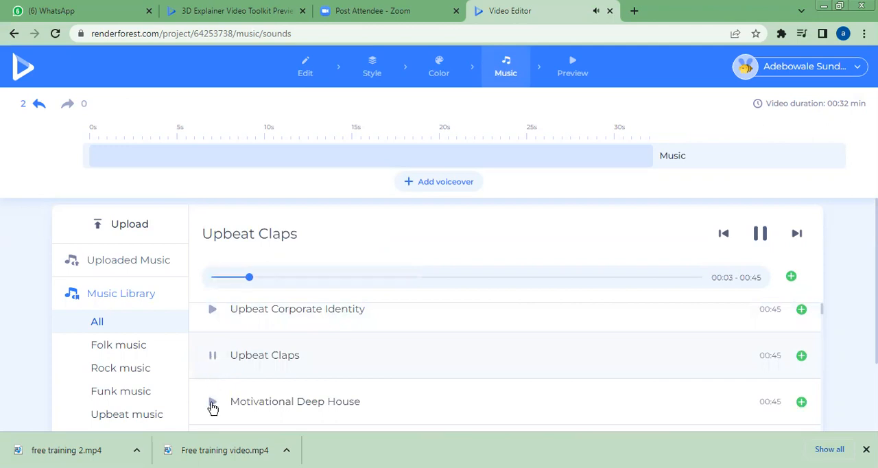
click(213, 402)
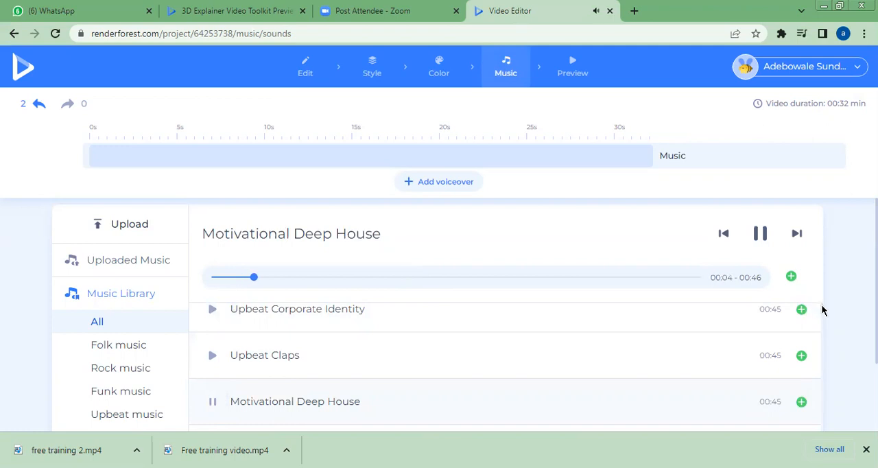
scroll(823, 313, down, 2)
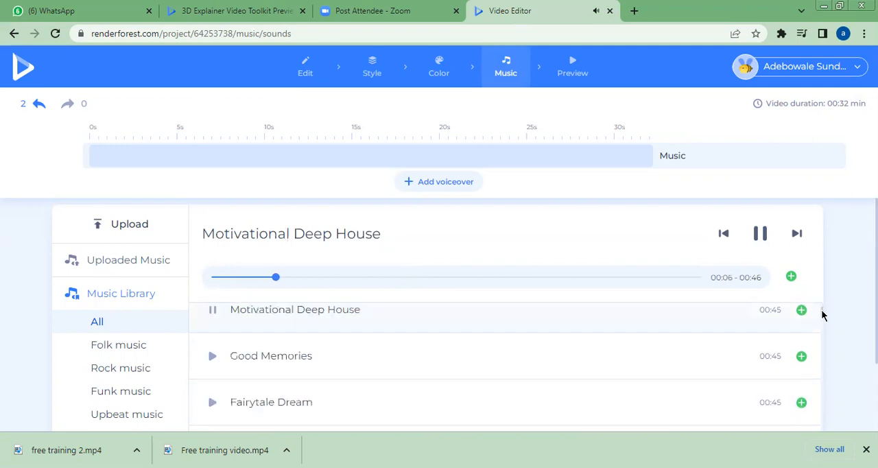
scroll(822, 313, down, 1)
scroll(339, 363, down, 1)
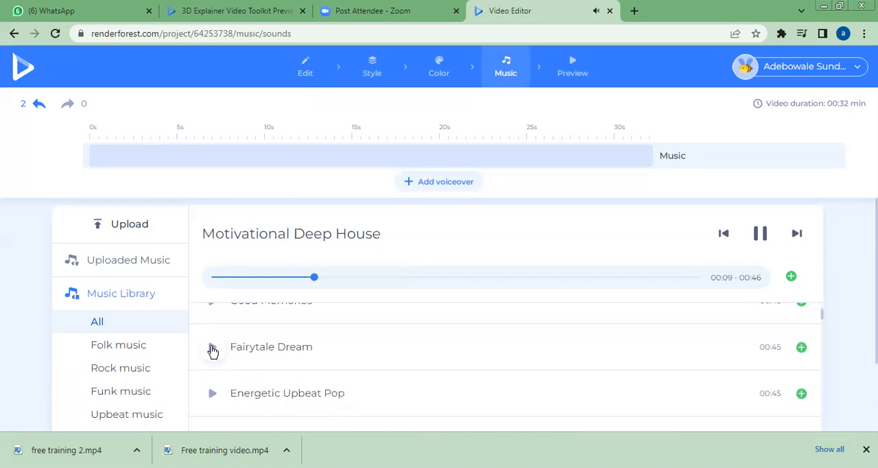
click(213, 348)
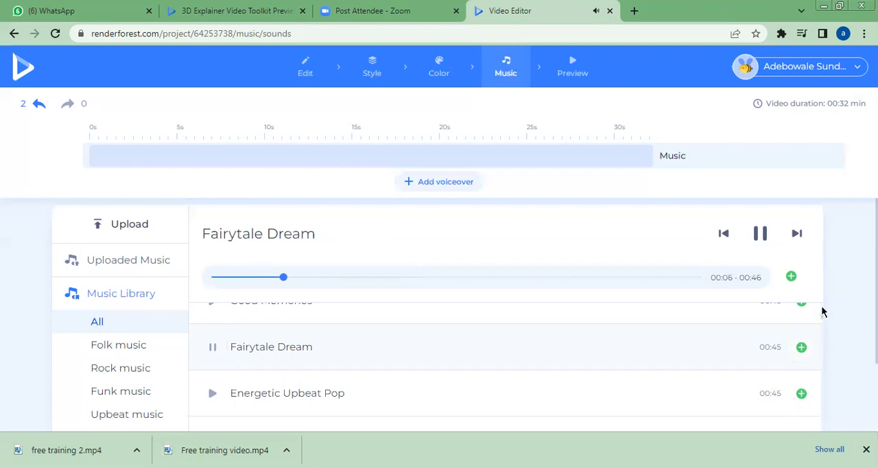
scroll(823, 312, down, 3)
scroll(822, 310, up, 1)
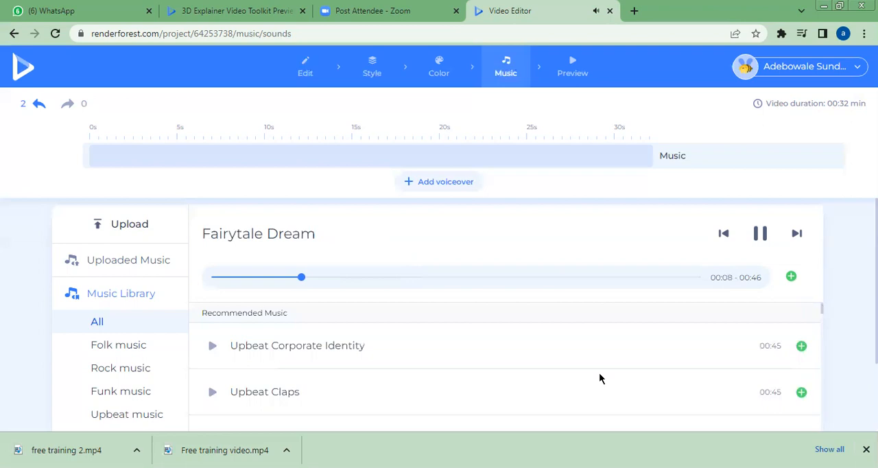
click(762, 236)
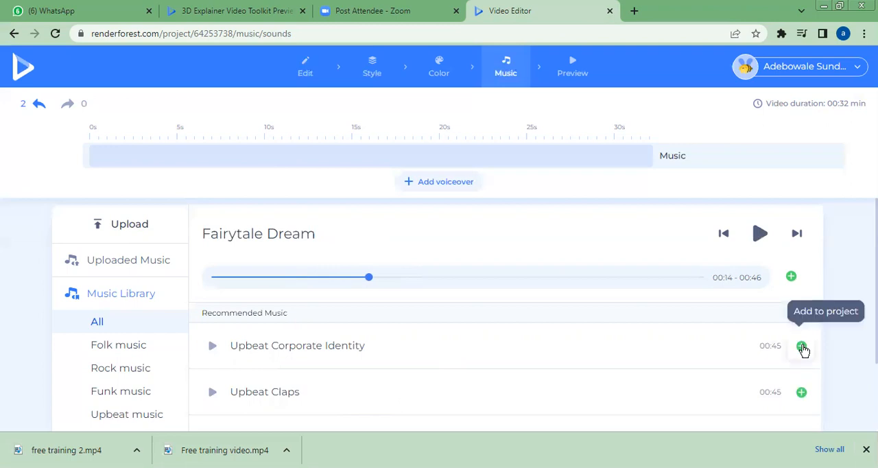
- Add the Upbeat Corporate Identity track to the project and briefly play it back on the timeline
click(802, 347)
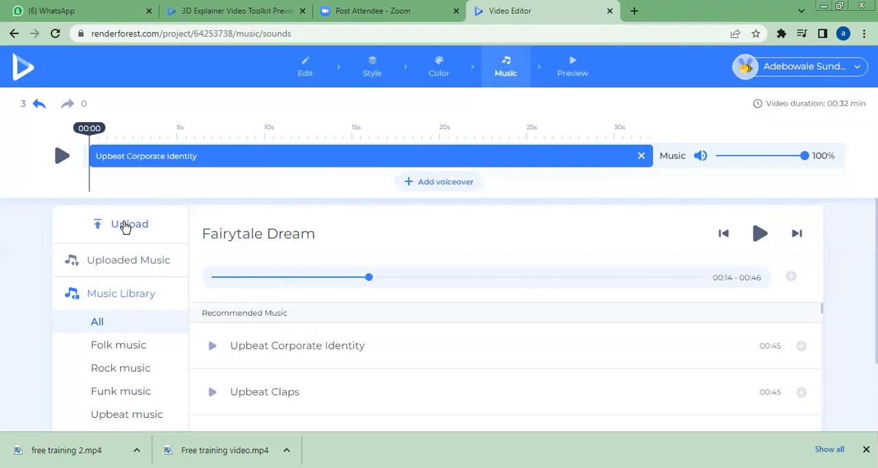
click(61, 157)
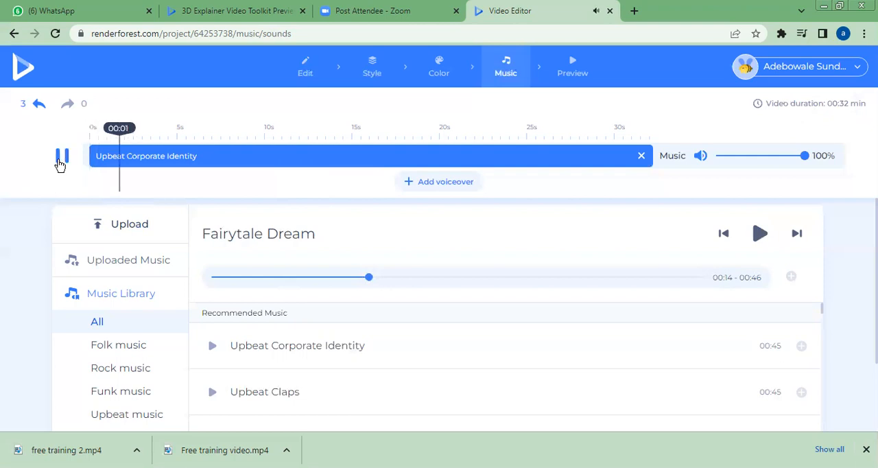
click(62, 156)
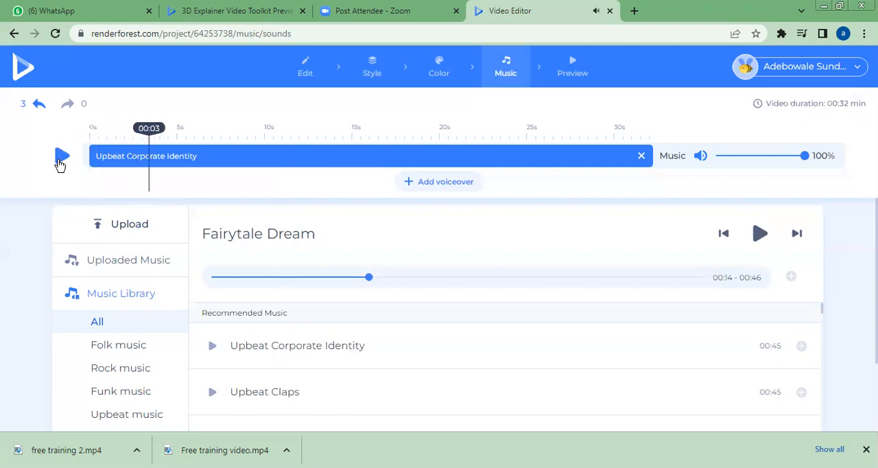
- Go to the project's preview stage and start exporting the video in HD720 quality
click(573, 71)
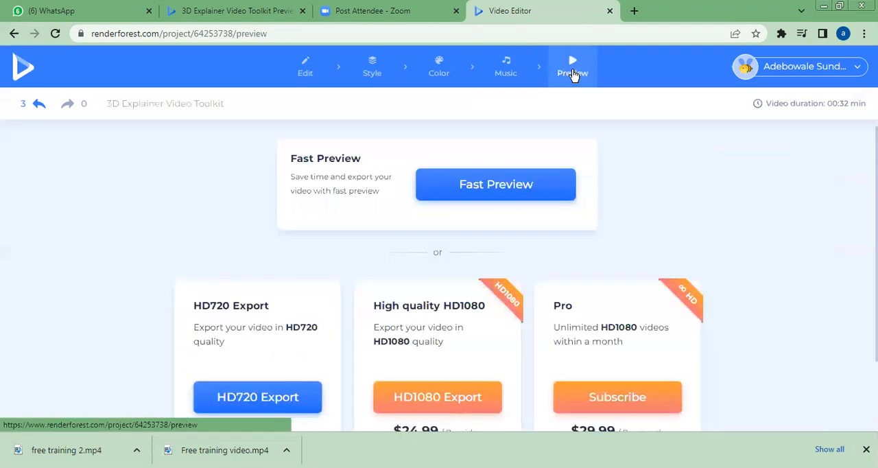
click(241, 397)
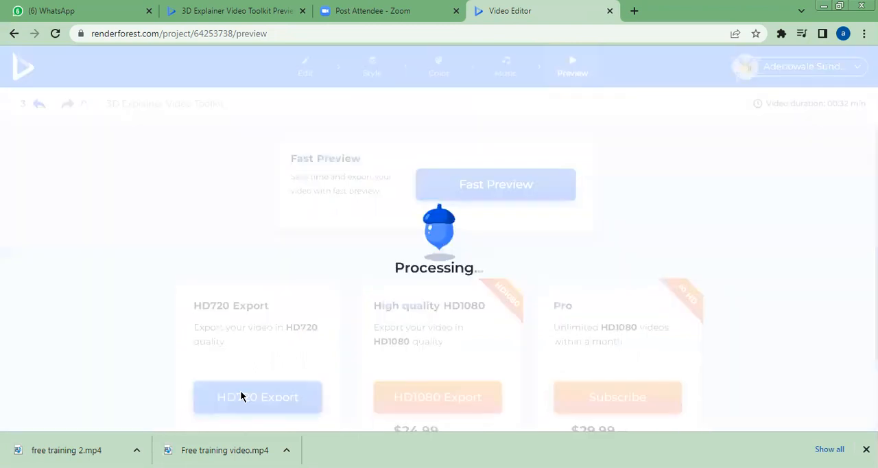